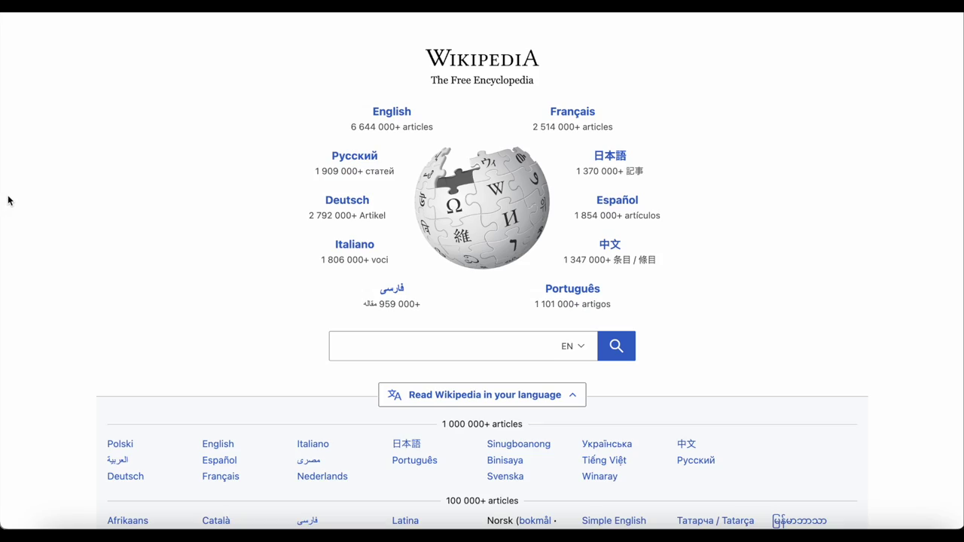
Browse the portal's language list, then search Wikipedia for 'Kylie Minogue'.
scroll(7, 199, down, 2)
scroll(8, 199, down, 5)
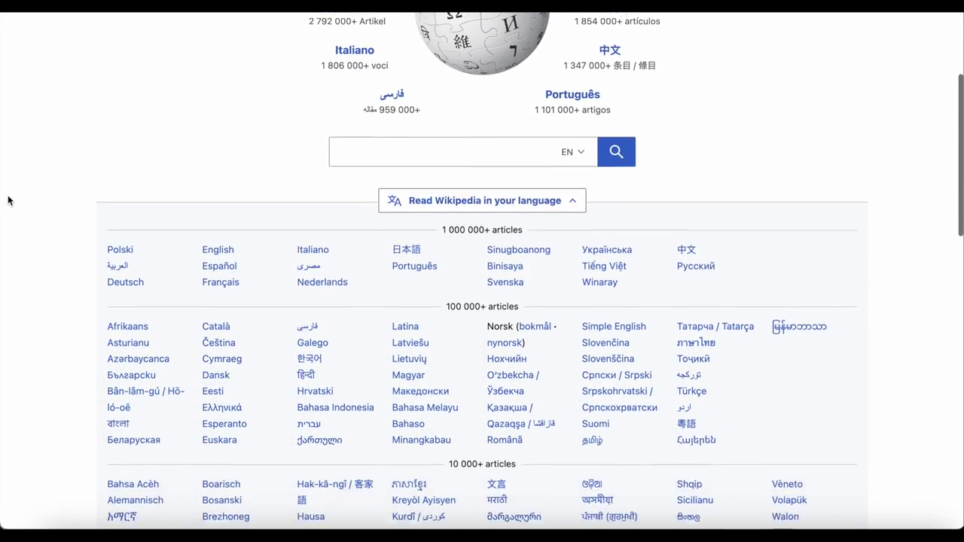
scroll(7, 199, down, 4)
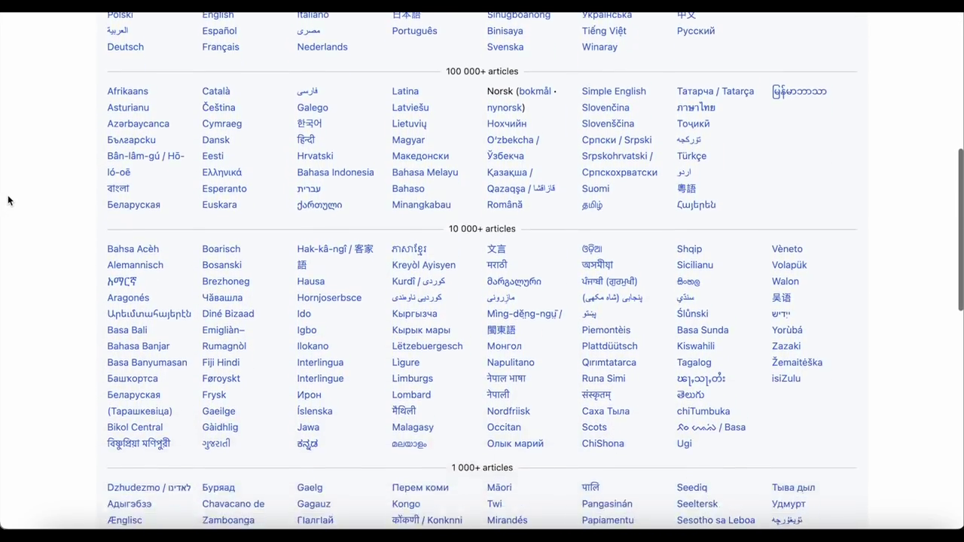
scroll(7, 200, down, 7)
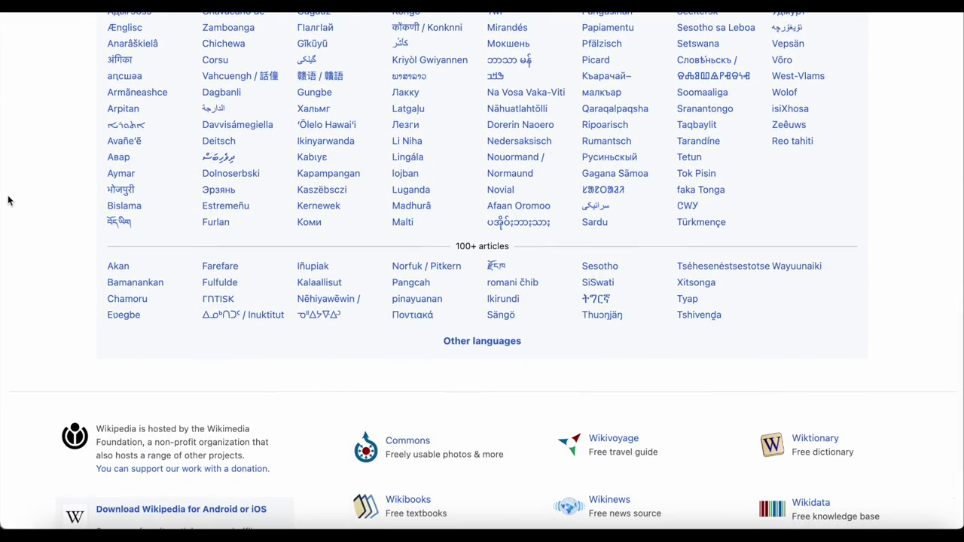
scroll(8, 199, up, 20)
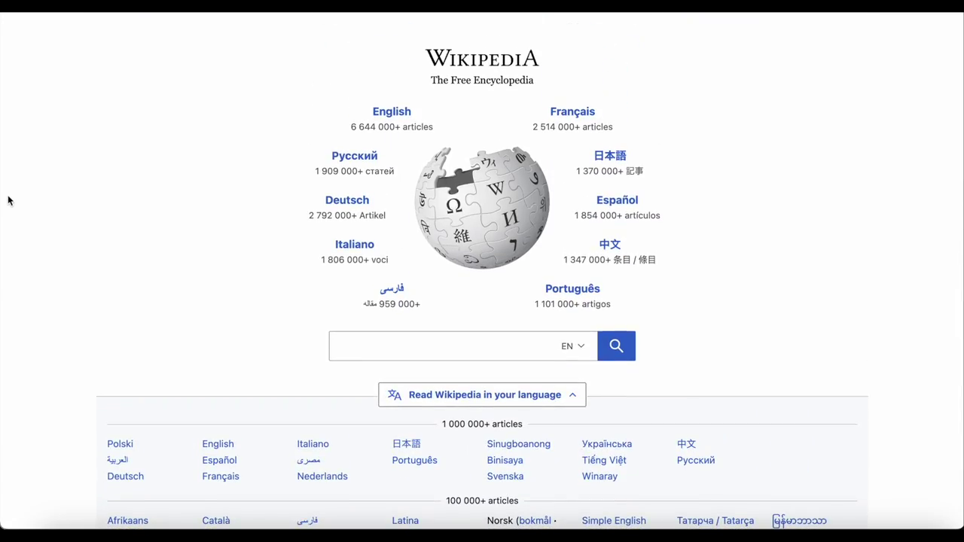
click(445, 346)
text(Kyl)
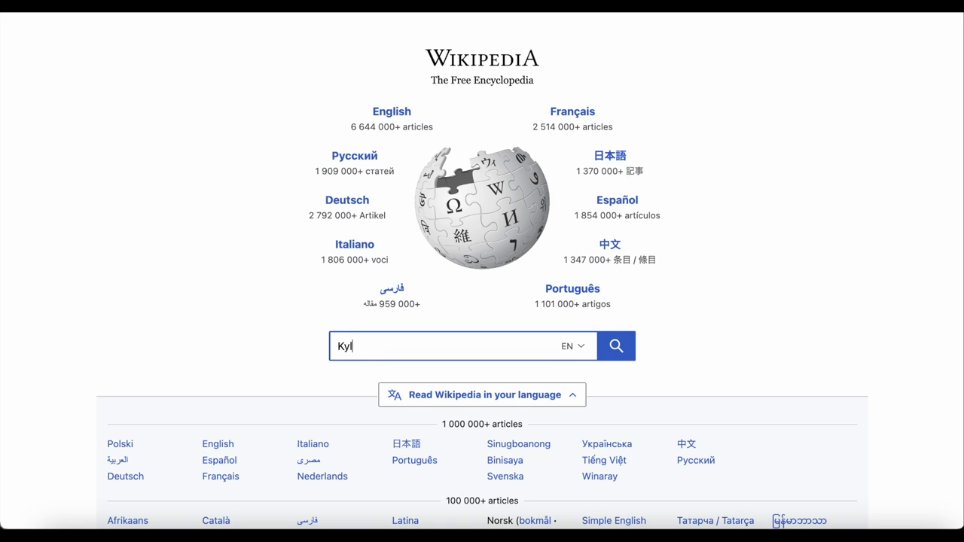
text(ie Minogue)
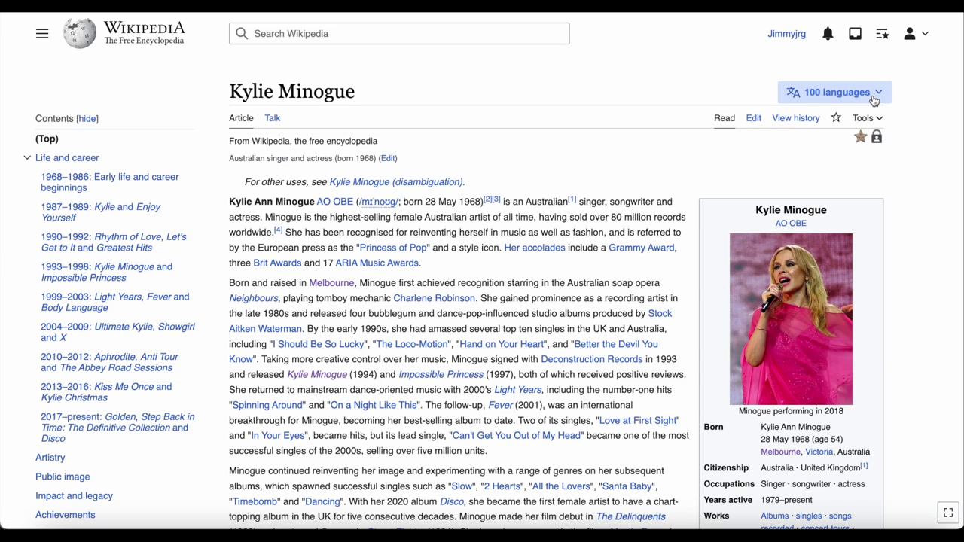
Look through the article's 100-language list, close it, and bring up the user account menu.
click(872, 100)
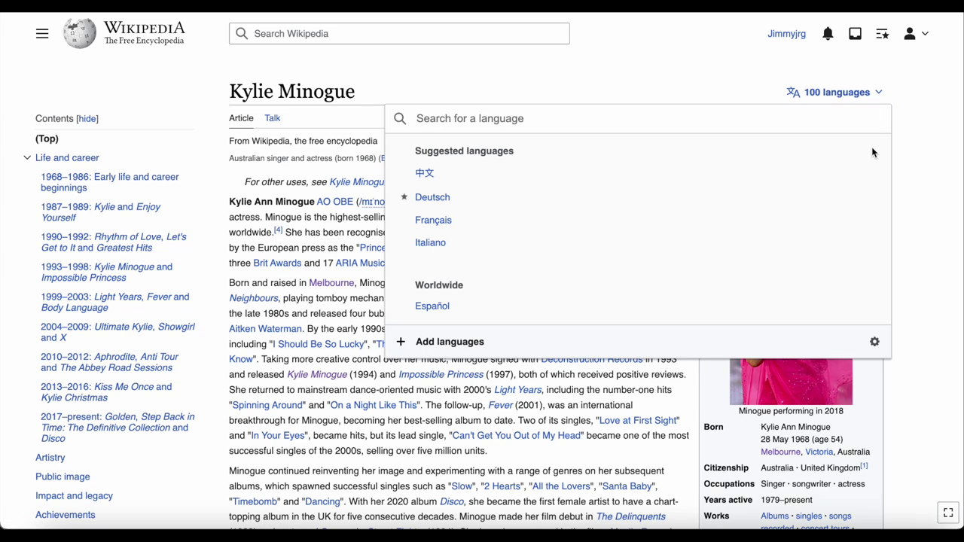
scroll(873, 153, down, 3)
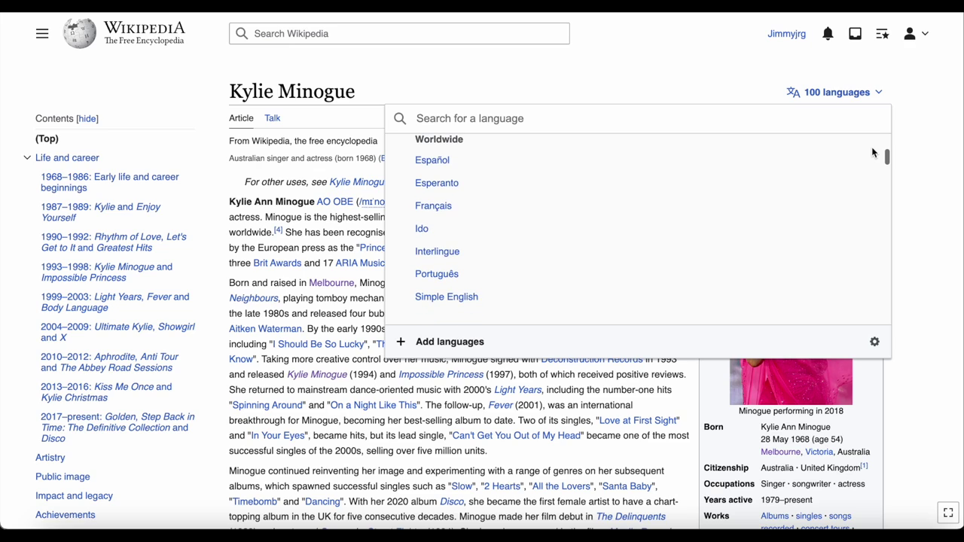
scroll(873, 153, down, 2)
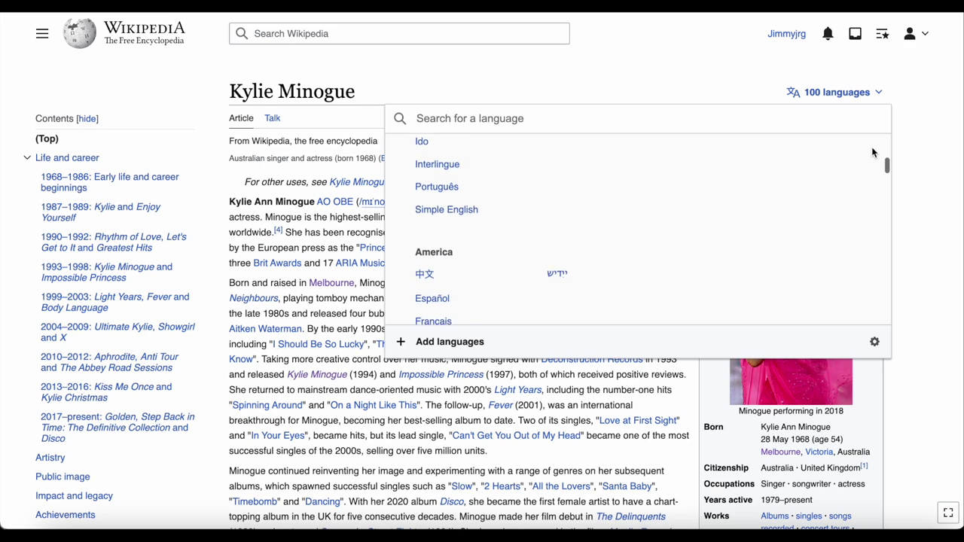
scroll(872, 152, up, 6)
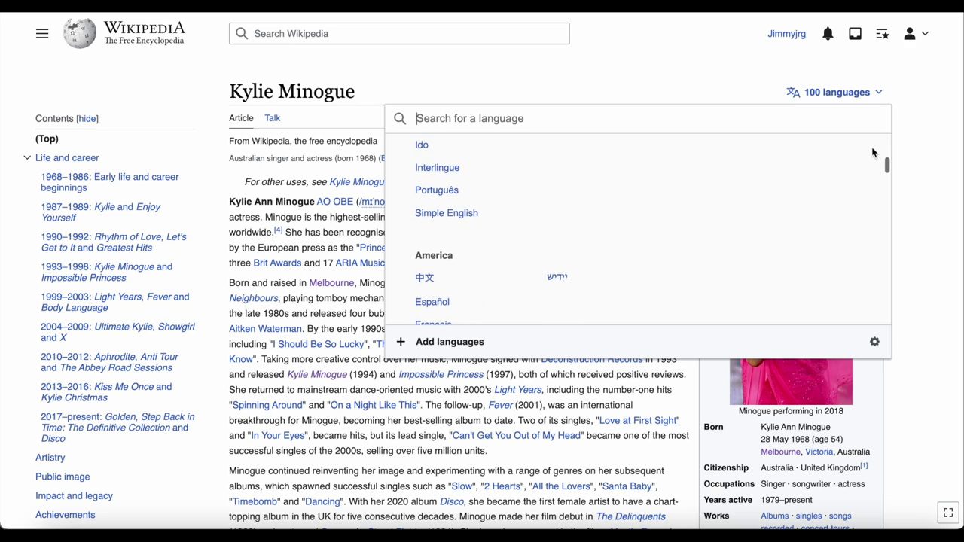
click(913, 81)
click(920, 35)
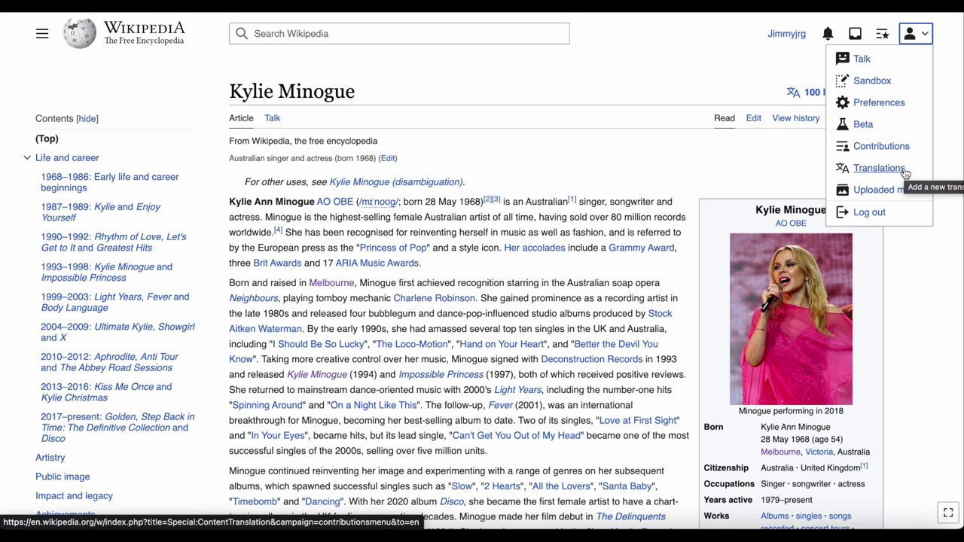
Go to Translations from the account menu to reach Special:ContentTranslation.
click(906, 172)
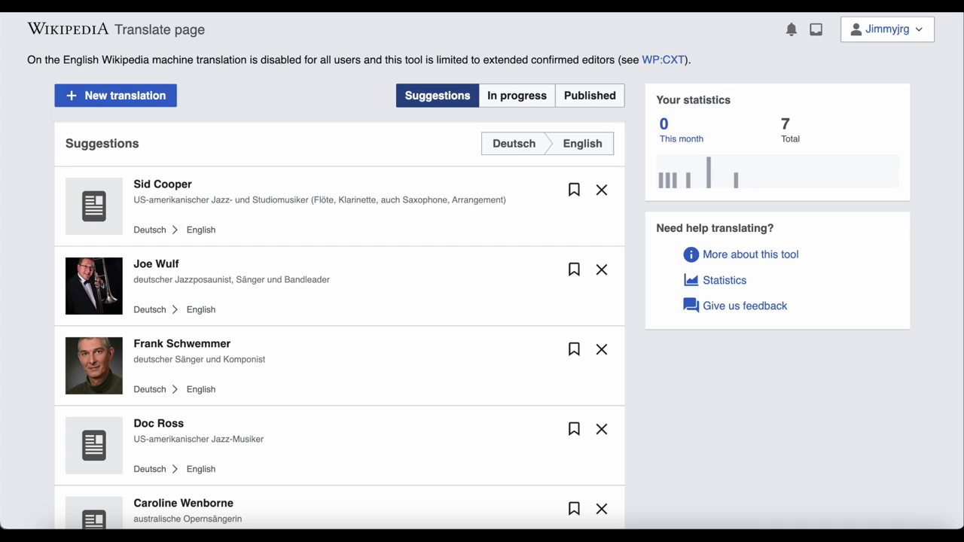
Review the Published translations and their progress bars, then view the empty In progress list.
click(600, 103)
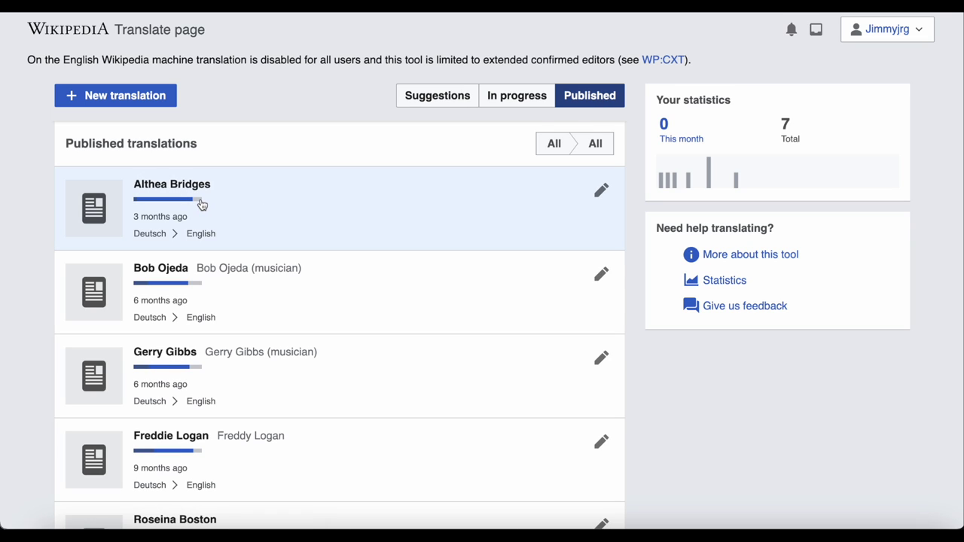
mouse_move(201, 204)
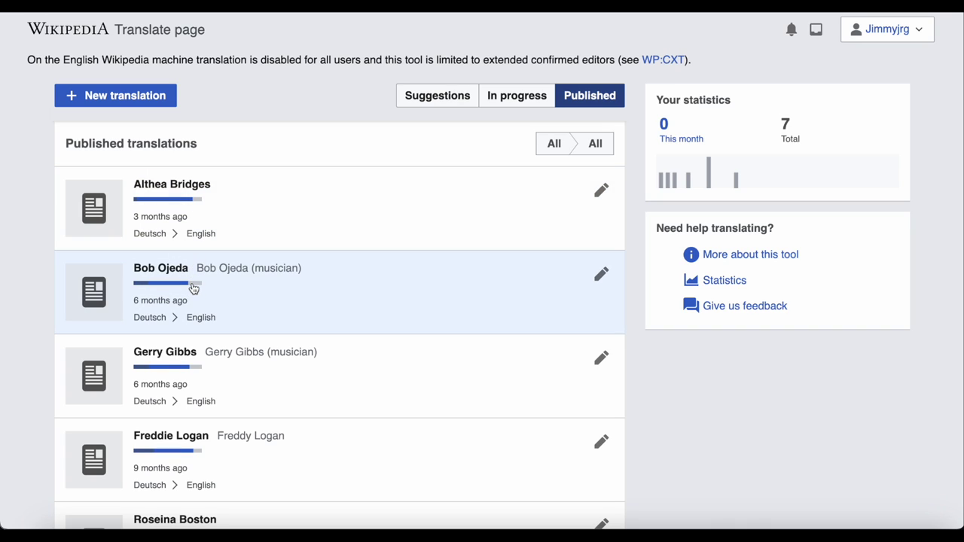
mouse_move(194, 289)
click(531, 96)
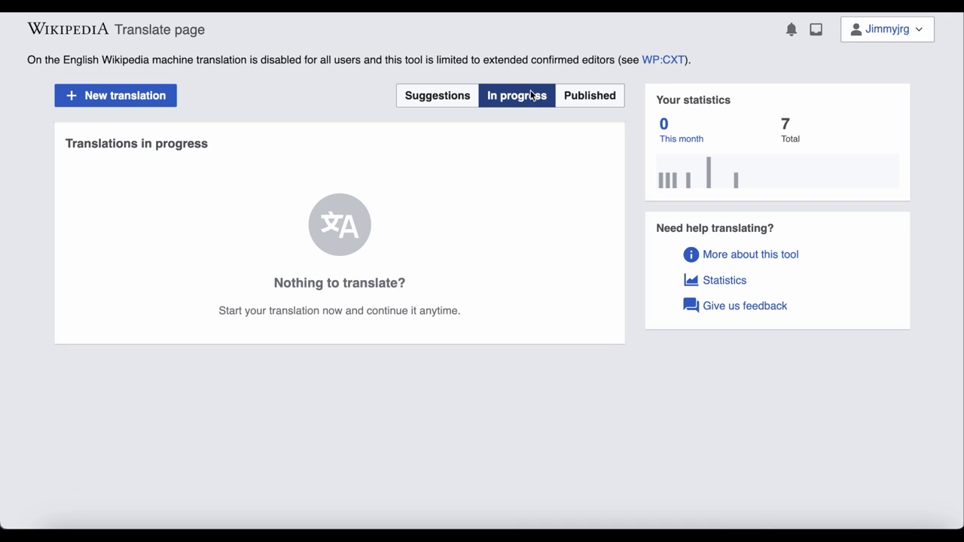
Back on Suggestions, switch the source language from Deutsch to français.
click(433, 104)
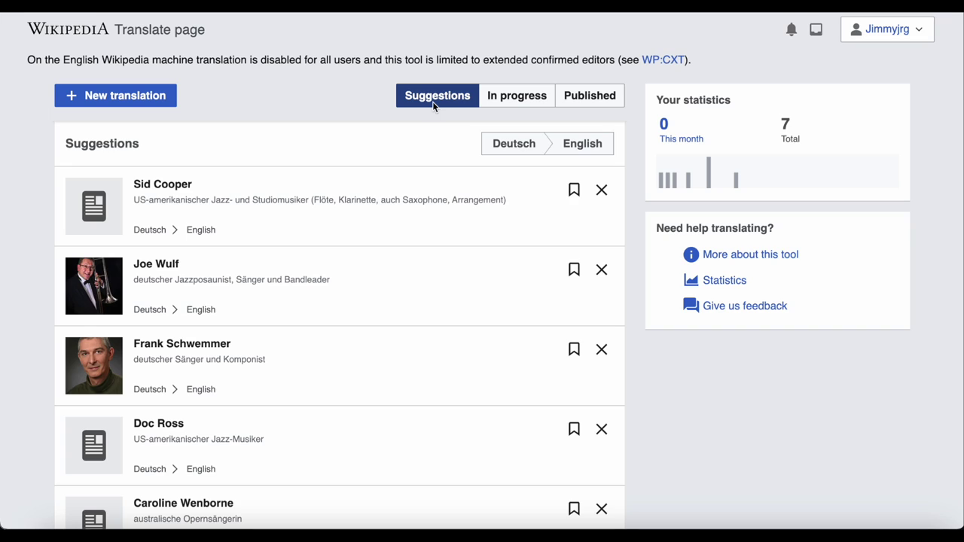
click(498, 147)
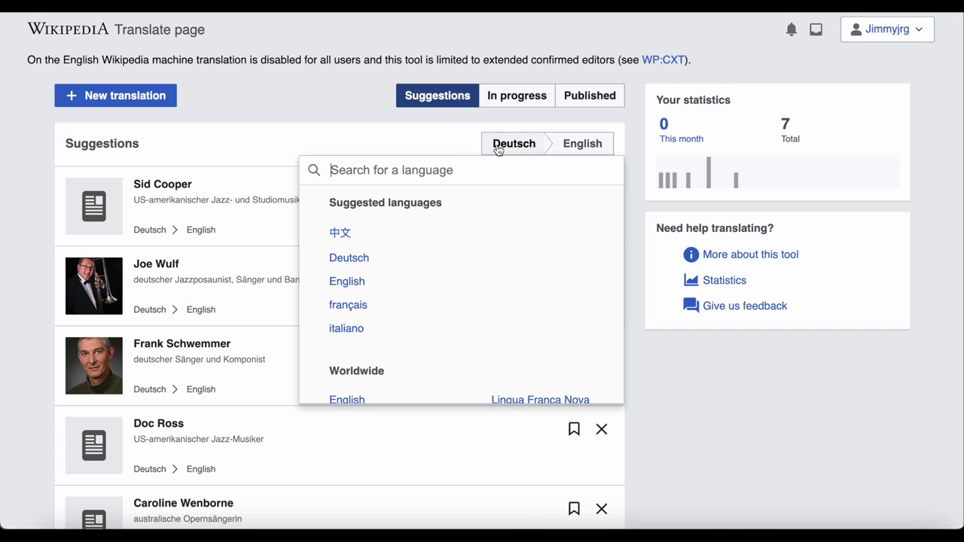
click(356, 310)
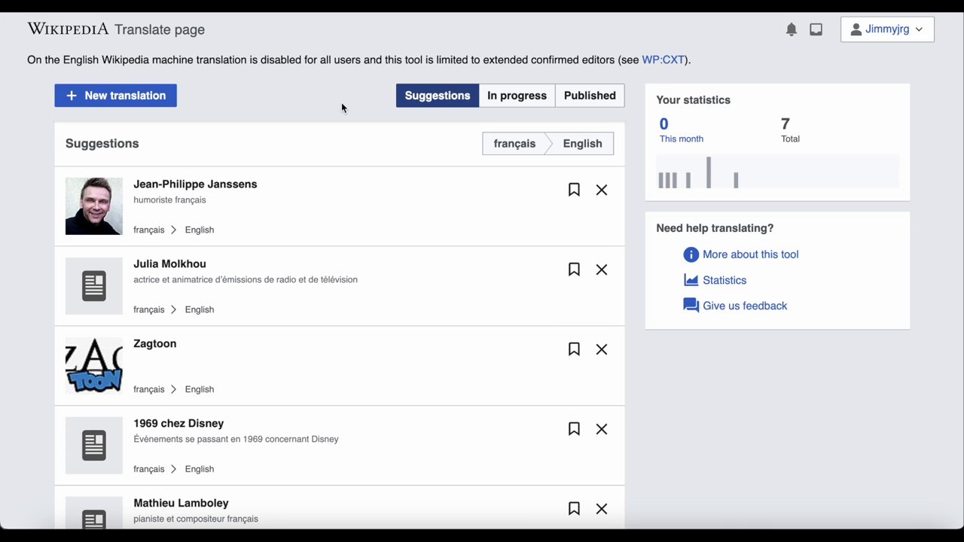
Search a new translation for 'Kylie Minogue', pick the German article, then close its card.
click(168, 96)
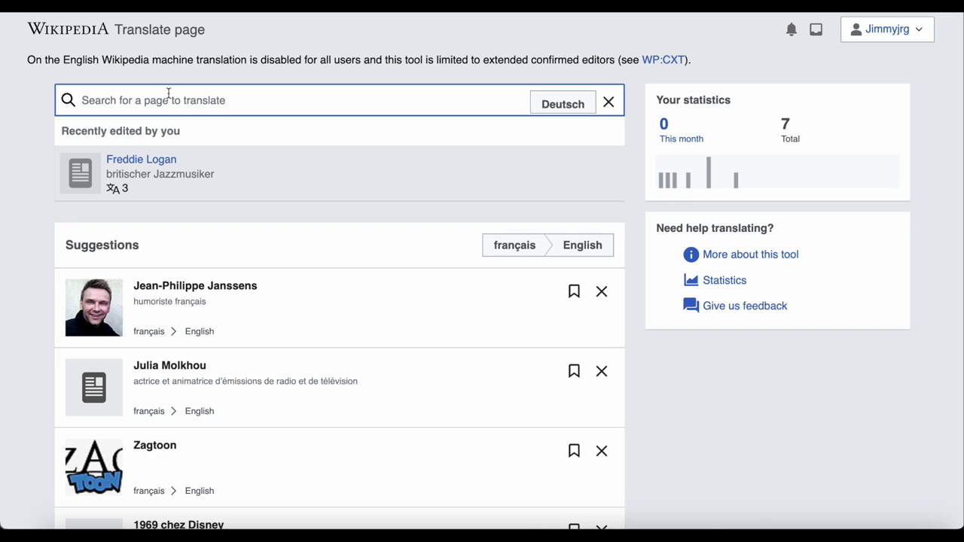
text(Kyl)
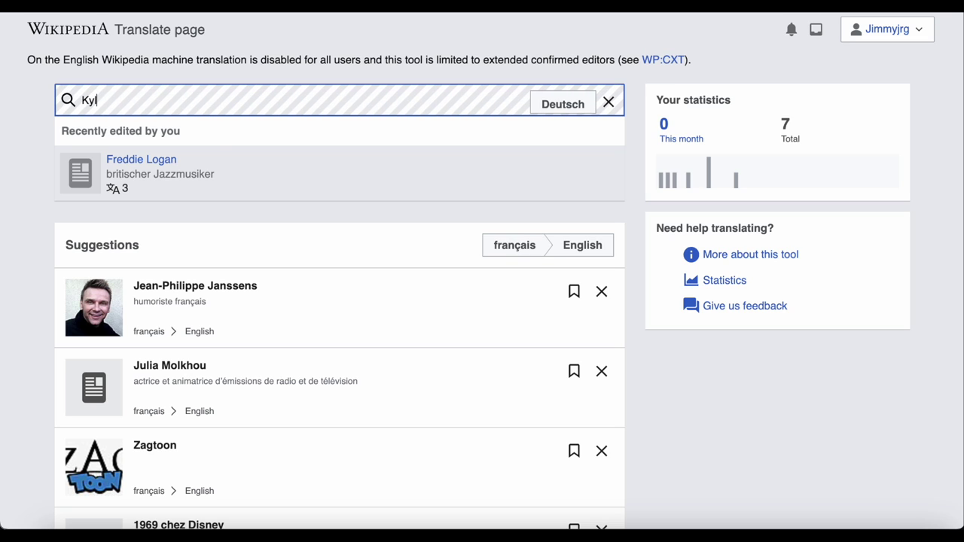
text(ie Minogue)
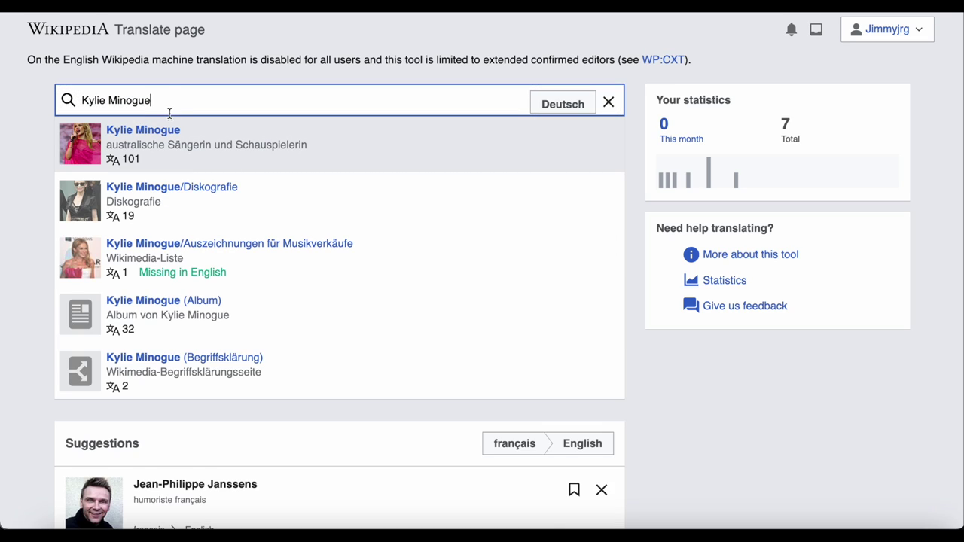
click(171, 132)
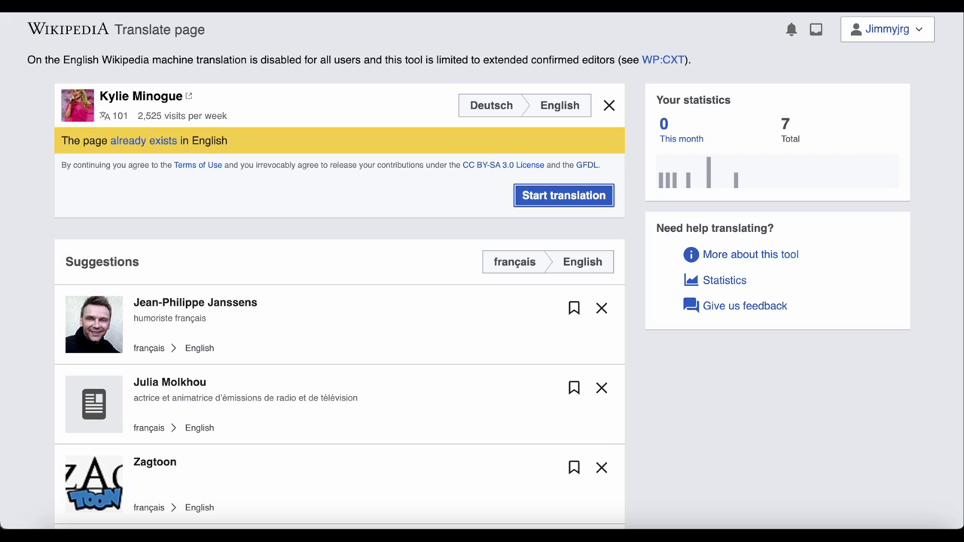
click(38, 109)
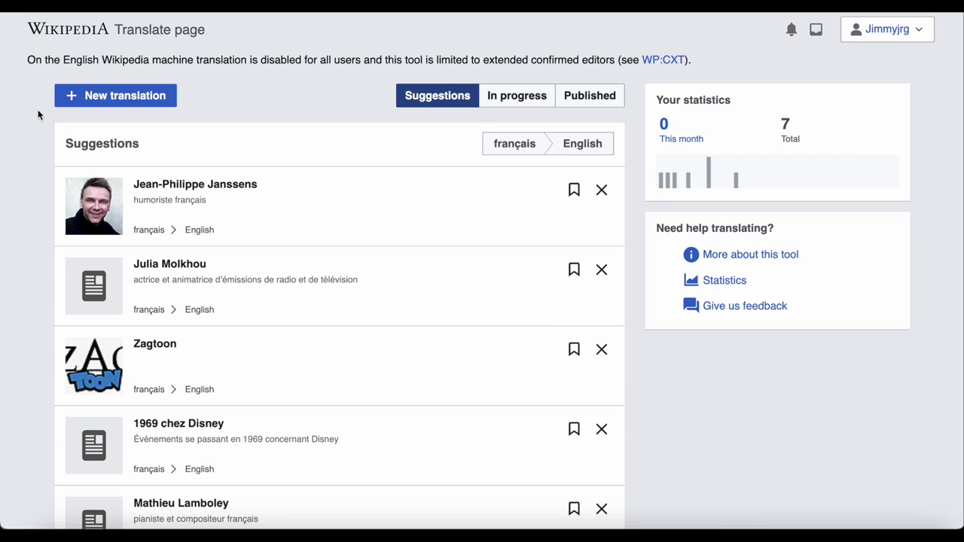
Start translating the Jean-Philippe Janssens suggestion and add a translation of its first paragraph.
click(121, 218)
click(623, 319)
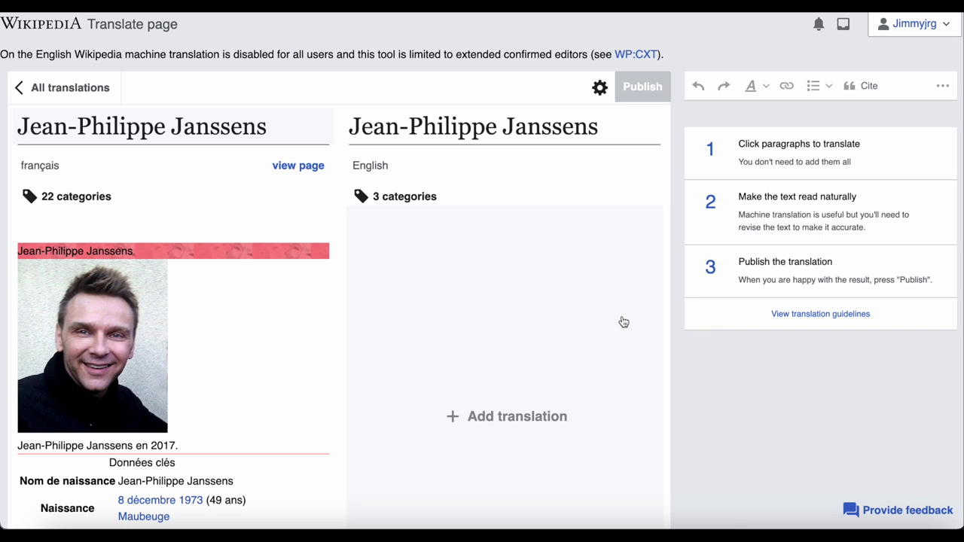
scroll(624, 322, down, 4)
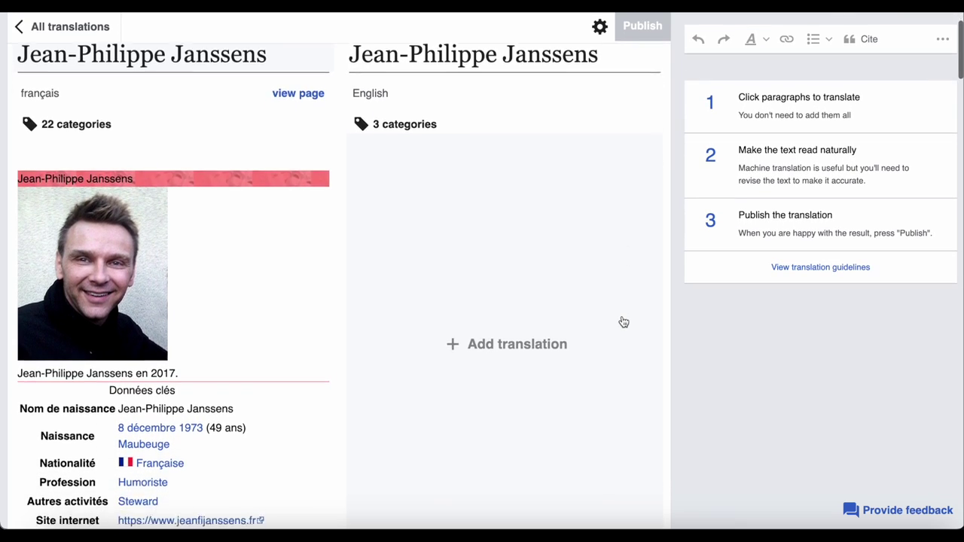
scroll(624, 323, down, 5)
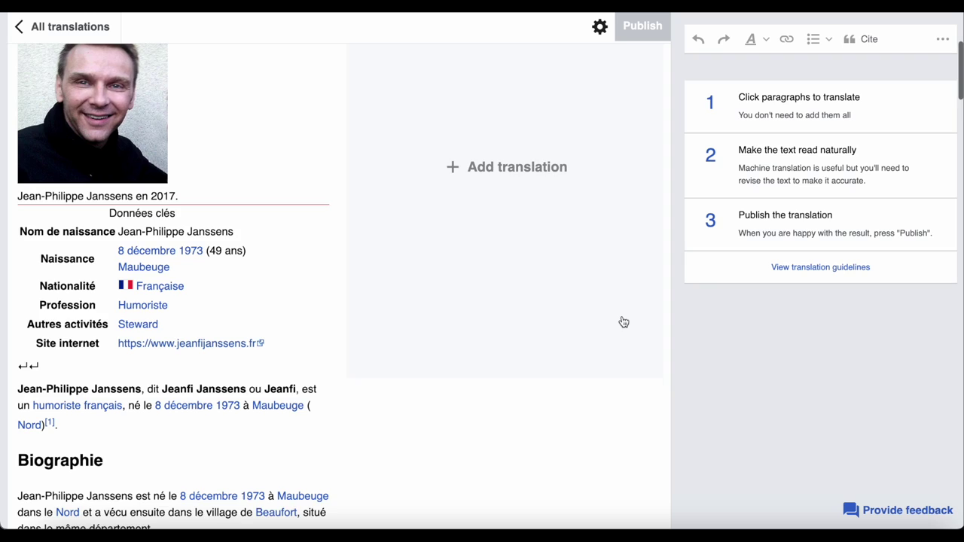
click(509, 344)
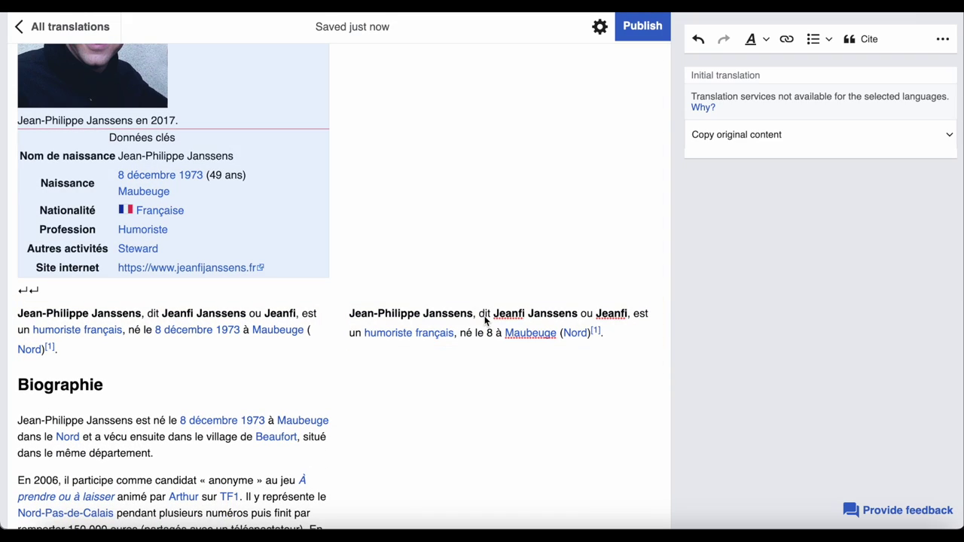
Replace 'dit', 'ou', 'est', 'un', 'humoriste' with 'known as', 'or', 'is', 'a', 'comedian'.
double_click(486, 313)
text(known as)
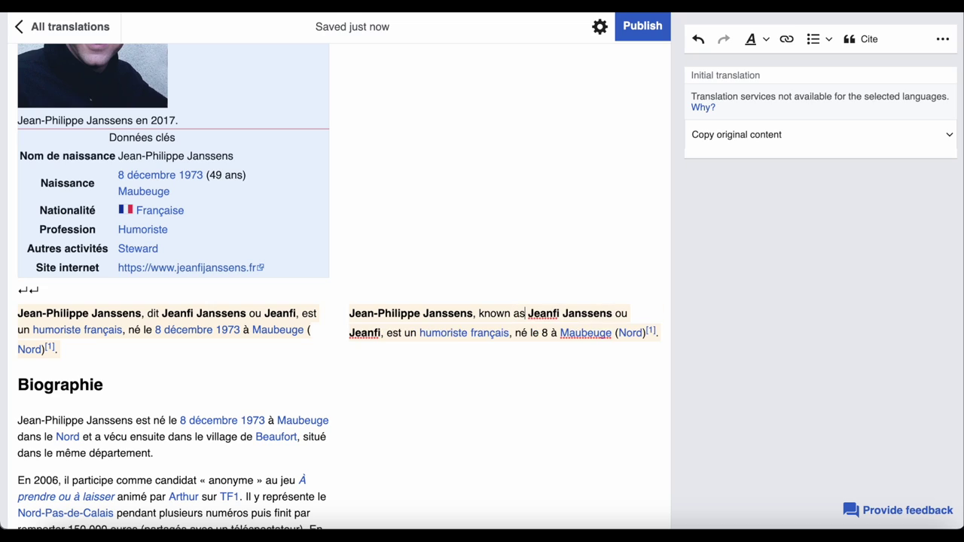
double_click(622, 313)
text(or)
double_click(391, 333)
text(is)
double_click(404, 333)
text(a)
click(449, 333)
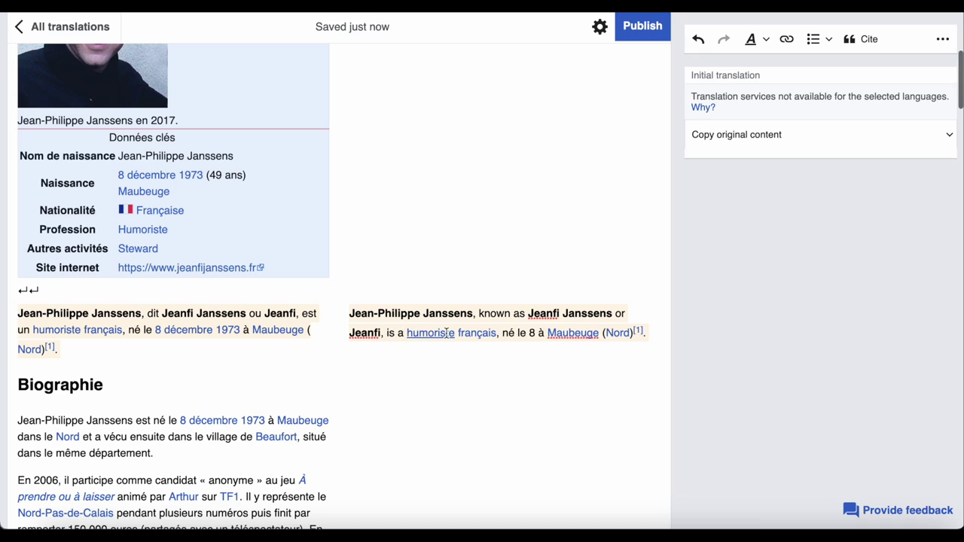
double_click(446, 333)
text(comedian)
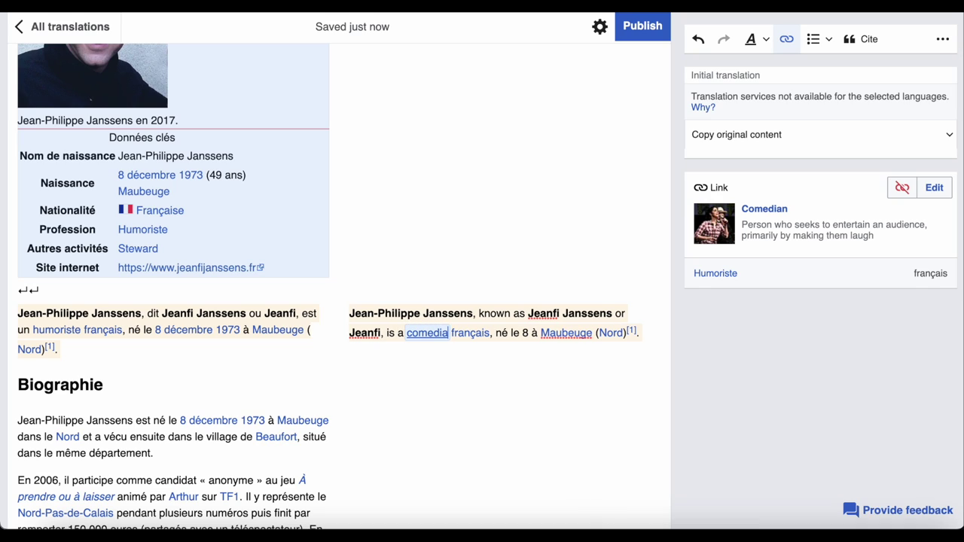
Move the link ahead as 'French', then write 'born 8 December 1973 in'.
double_click(474, 334)
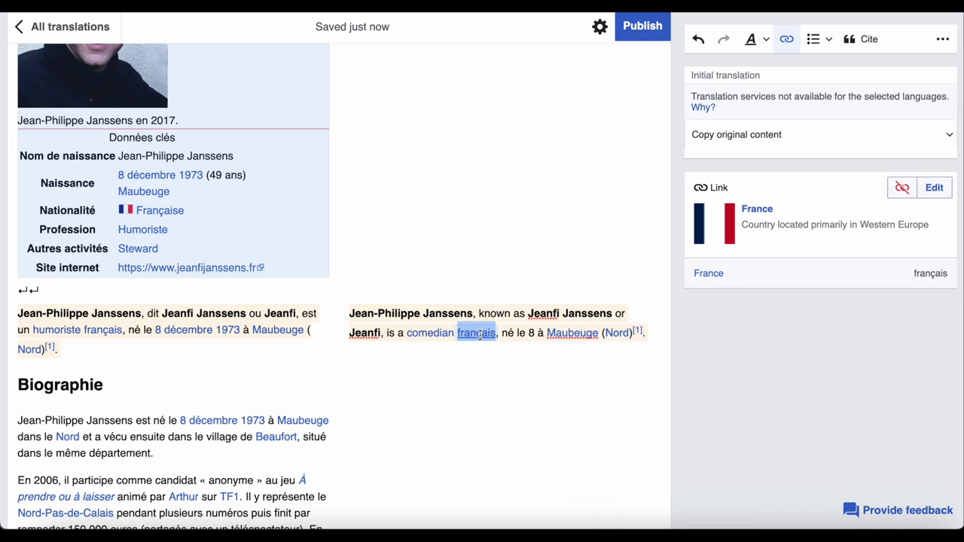
drag(480, 339, 449, 336)
text(ench)
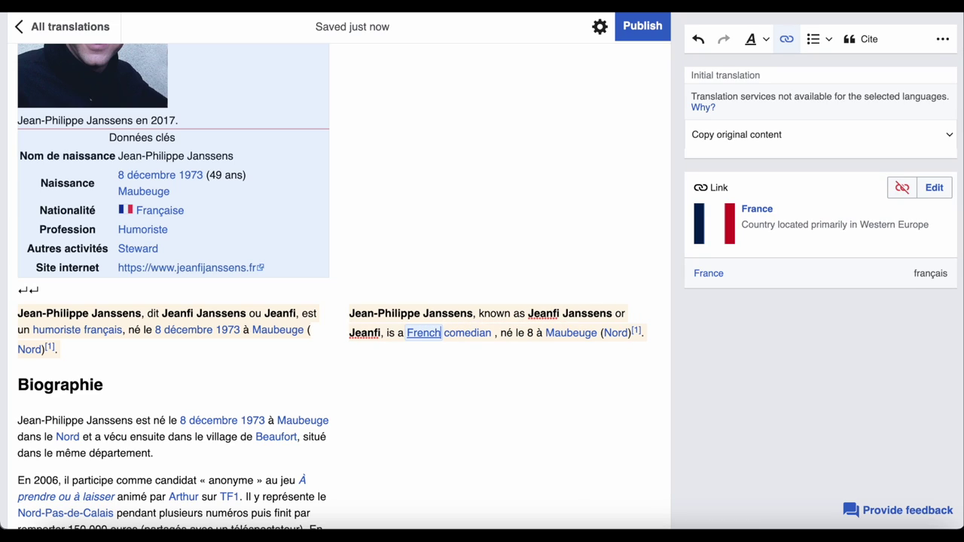
click(495, 336)
key(BackSpace)
key(shift+alt+Right)
key(shift+alt+Right)
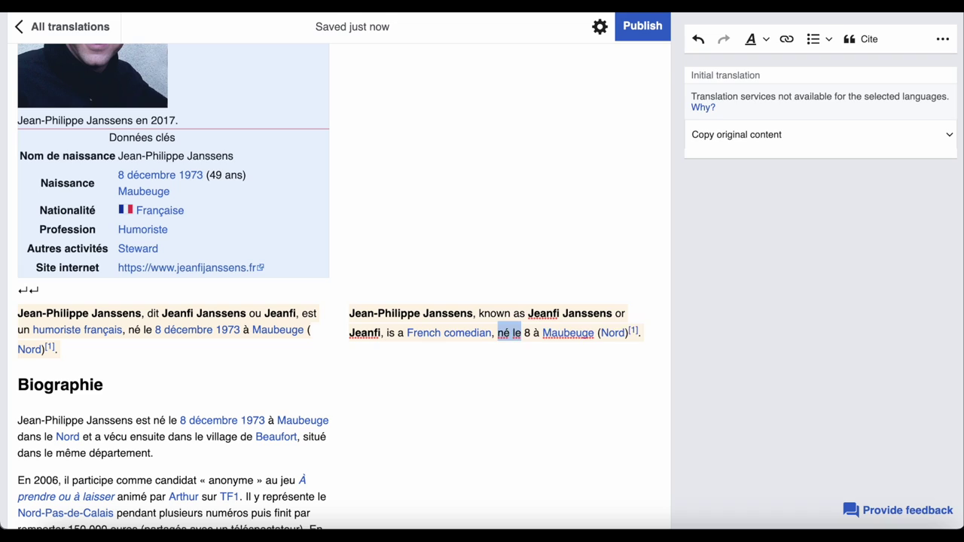
text(born)
key(Right)
key(Right)
key(Right)
text(Decembe)
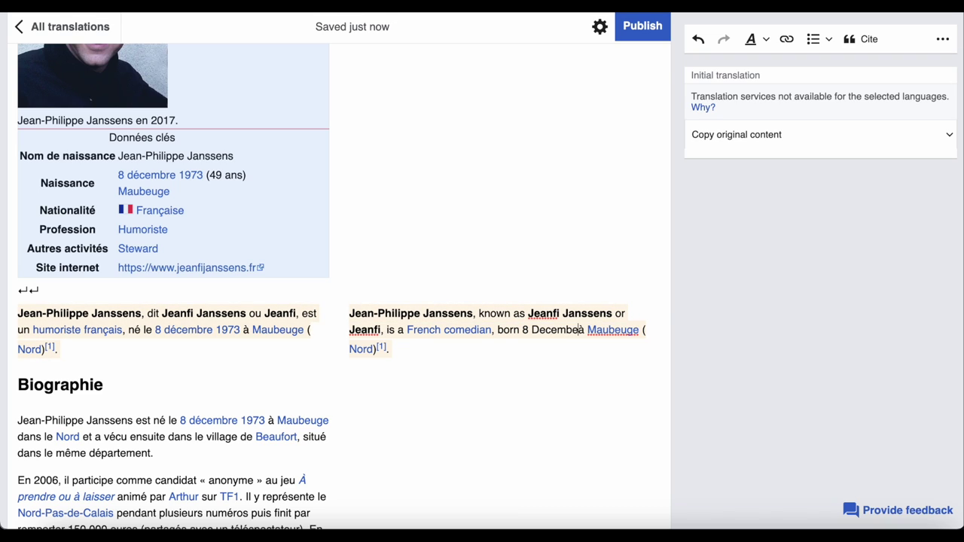
text(r 1973)
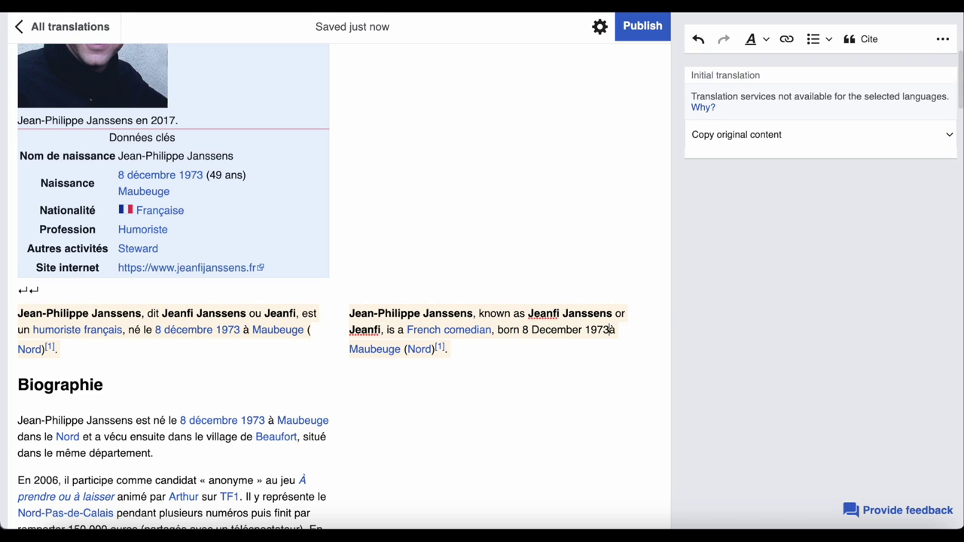
key(Delete)
text(in)
scroll(684, 264, up, 3)
Read the skipped infobox's Template unavailable warning, dismiss it, and return to all translations.
click(532, 281)
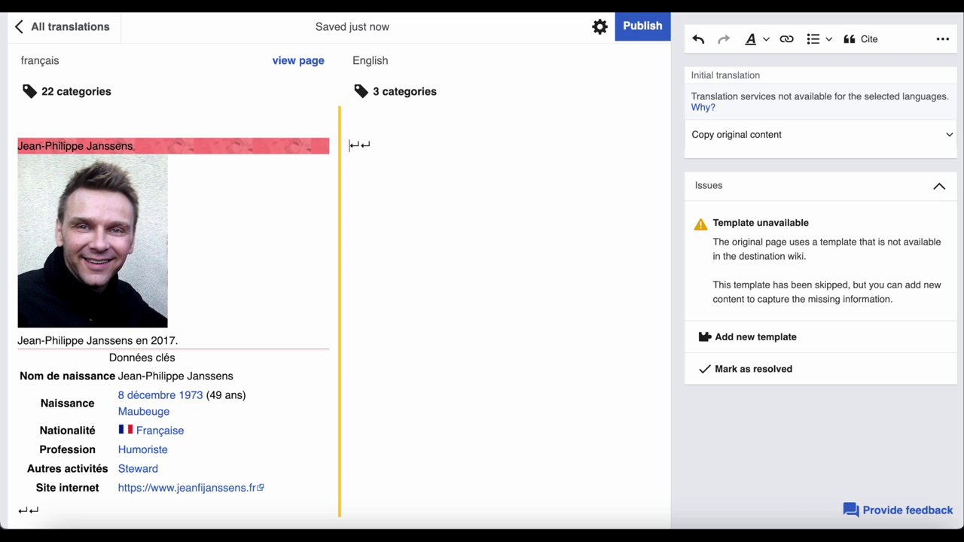
click(729, 180)
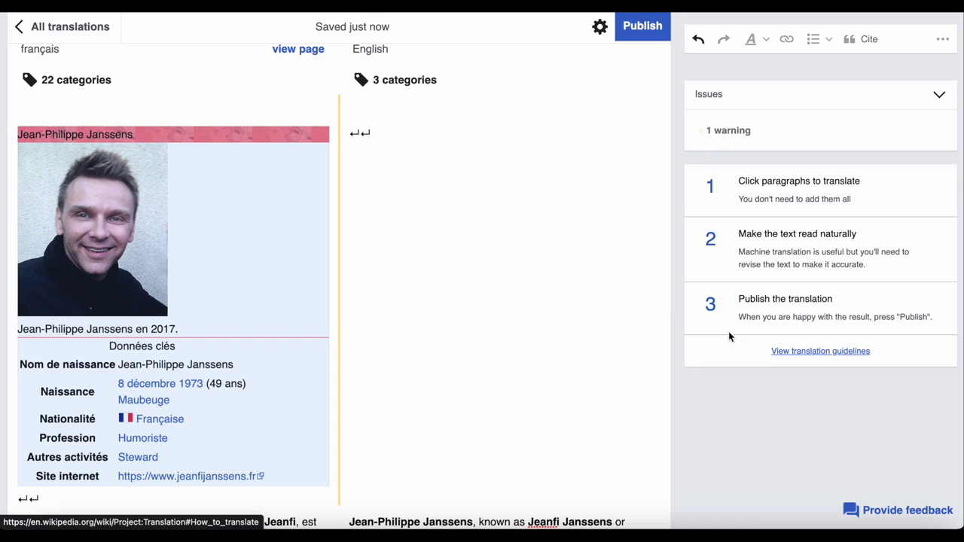
click(24, 27)
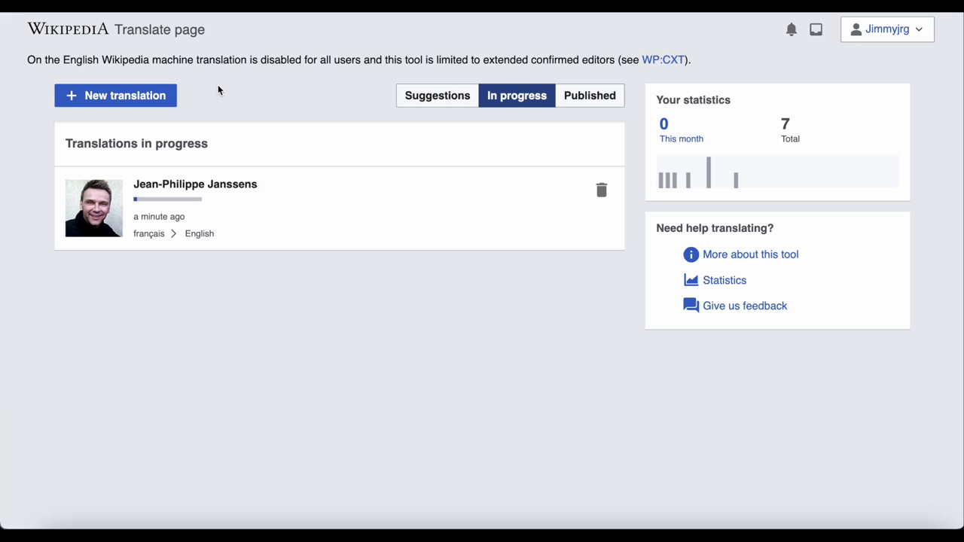
click(600, 196)
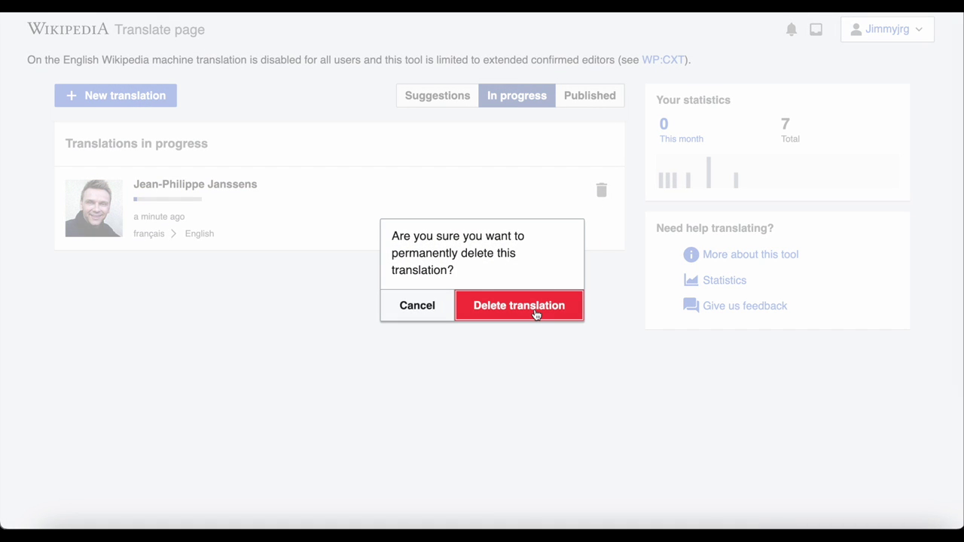
click(520, 306)
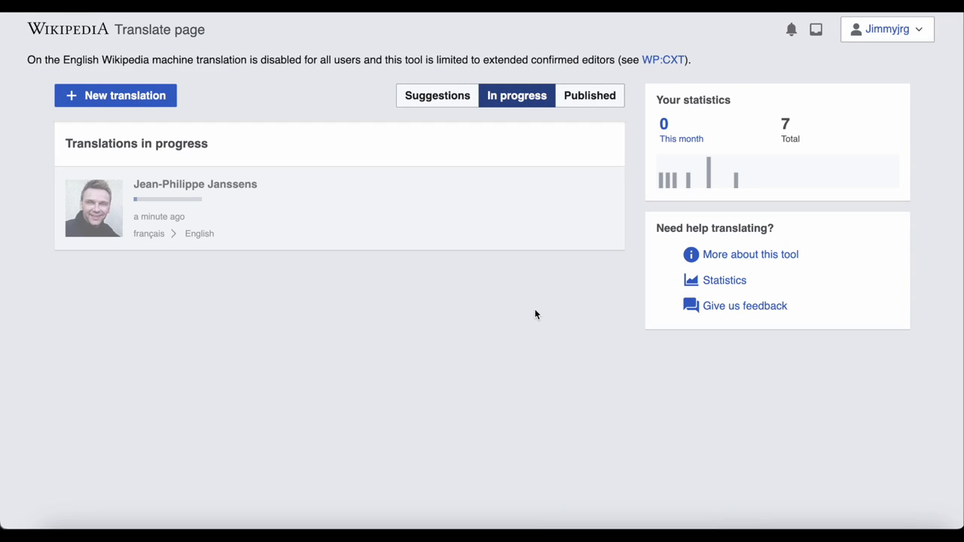